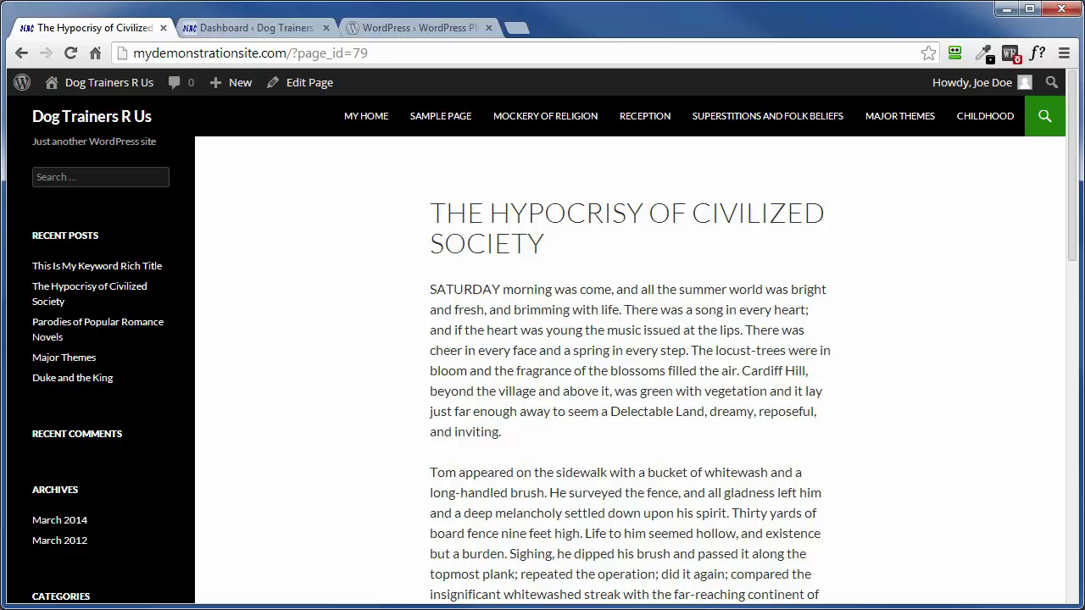
# Open the installed plugins list in the site's WordPress admin dashboard
pyautogui.click(215, 26)
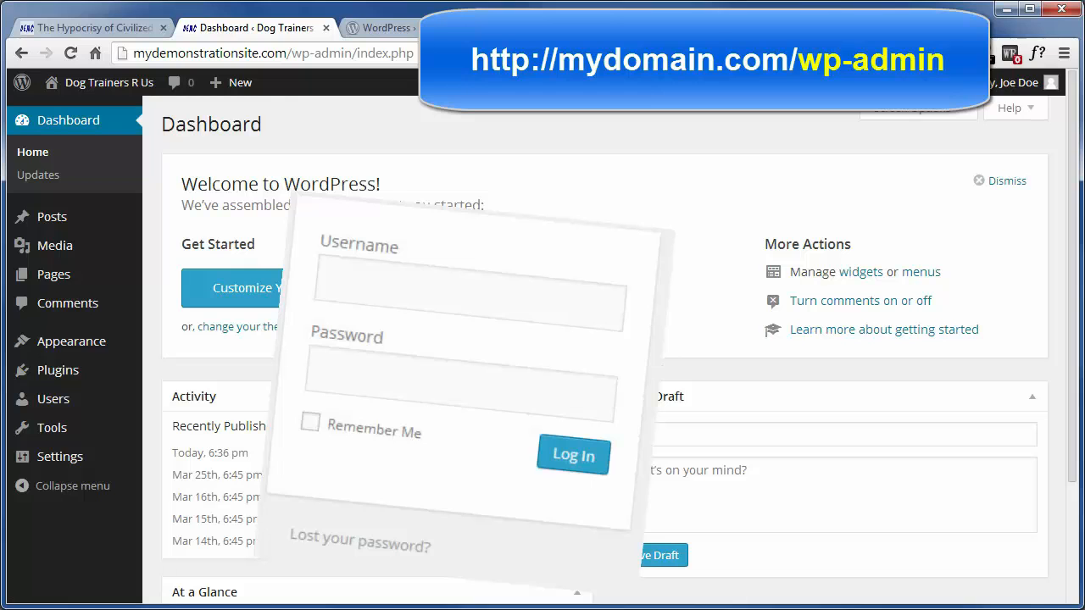
pyautogui.moveTo(53, 373)
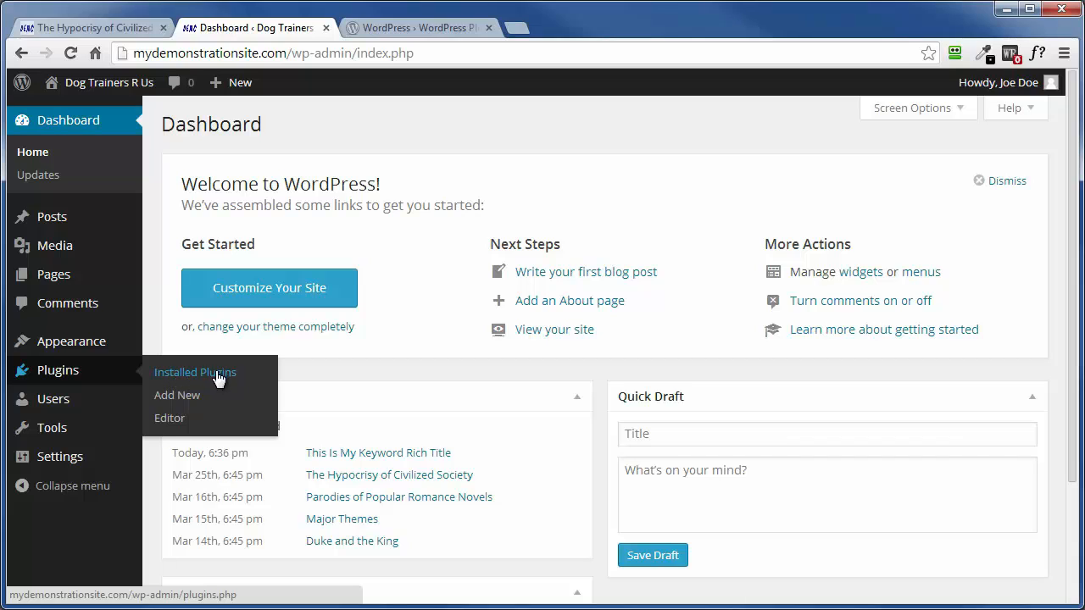
pyautogui.click(173, 373)
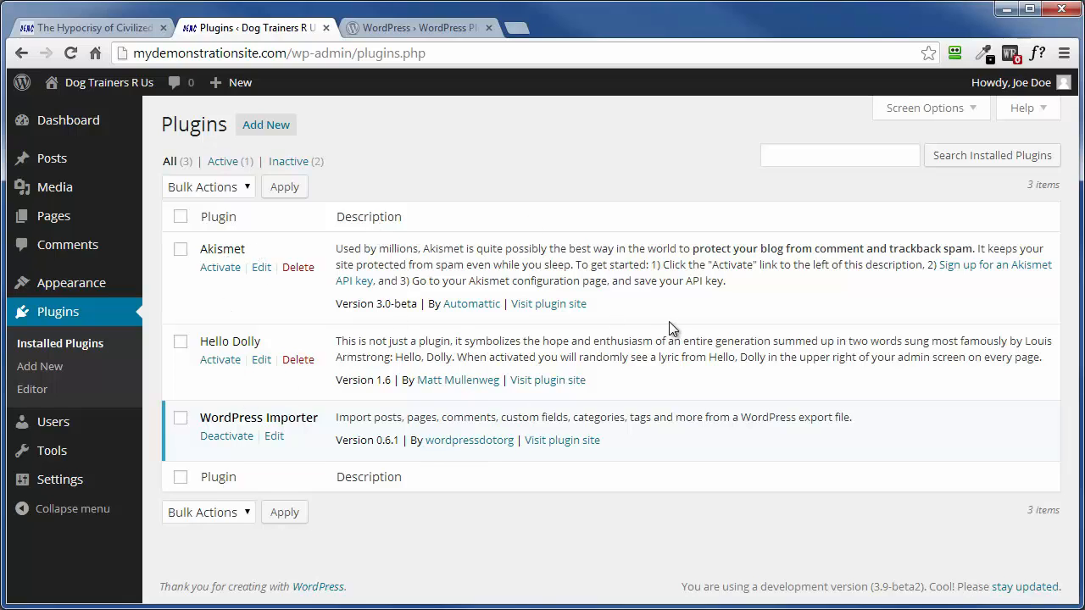
# Open the Add New plugins page and compare it with the WordPress.org plugin directory
pyautogui.click(262, 127)
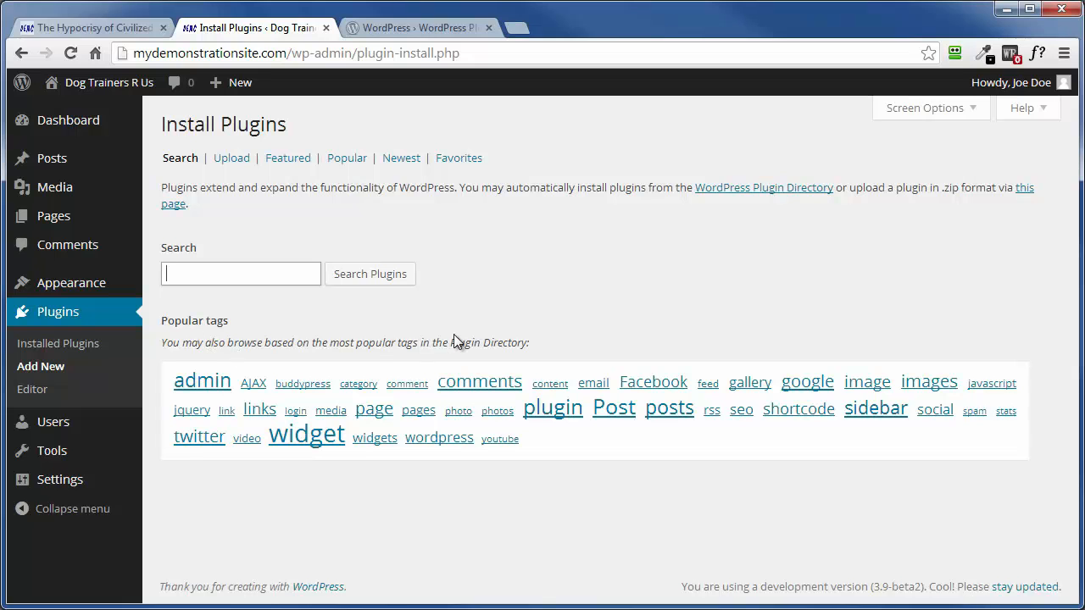
pyautogui.click(390, 26)
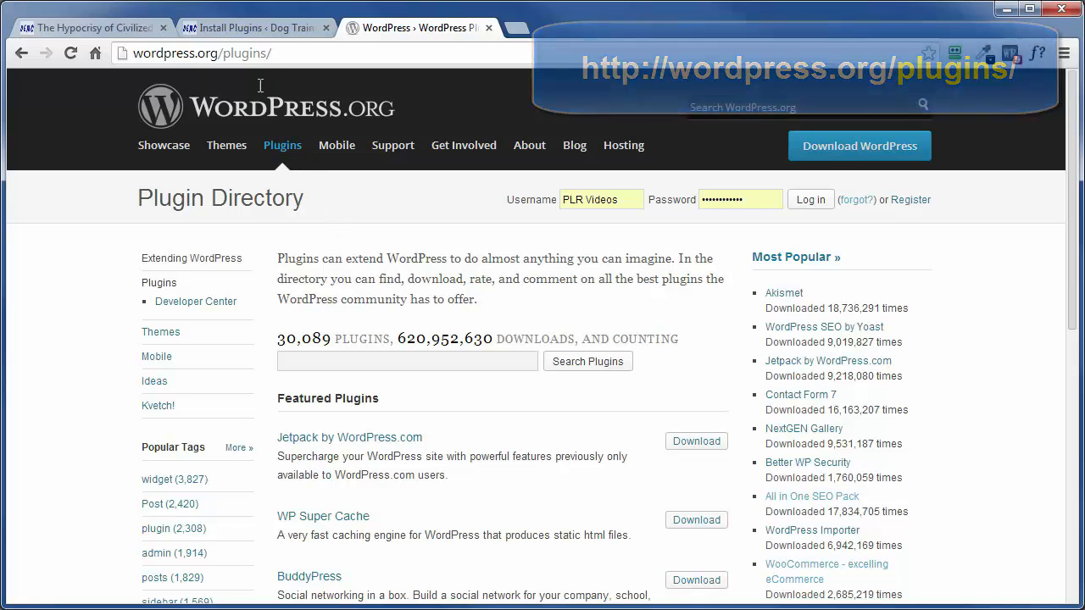
pyautogui.click(228, 28)
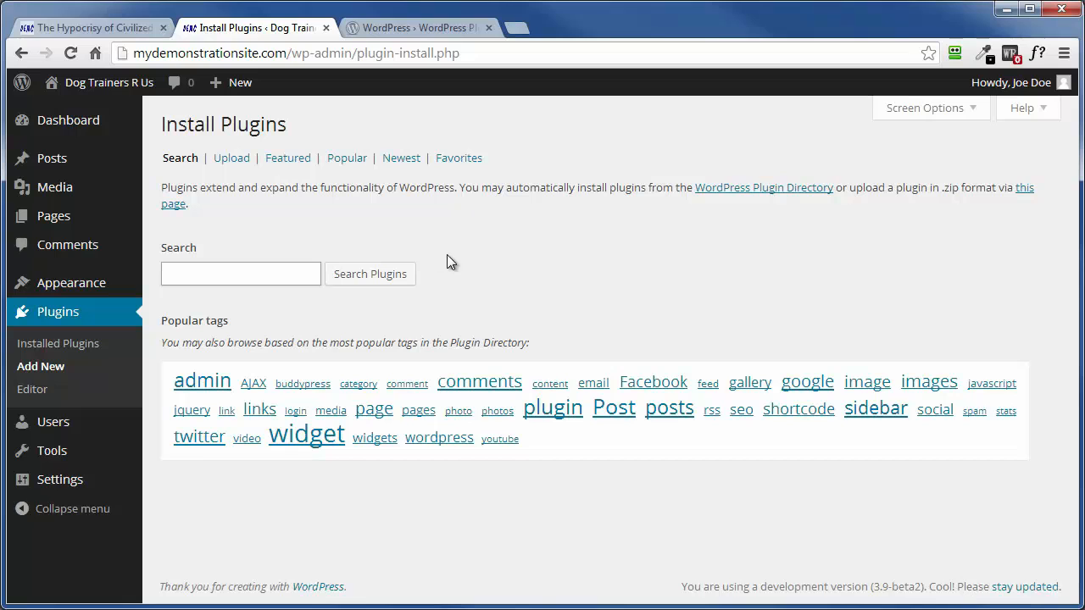
# Browse the featured plugins and install Tumblr Importer 0.8
pyautogui.click(285, 161)
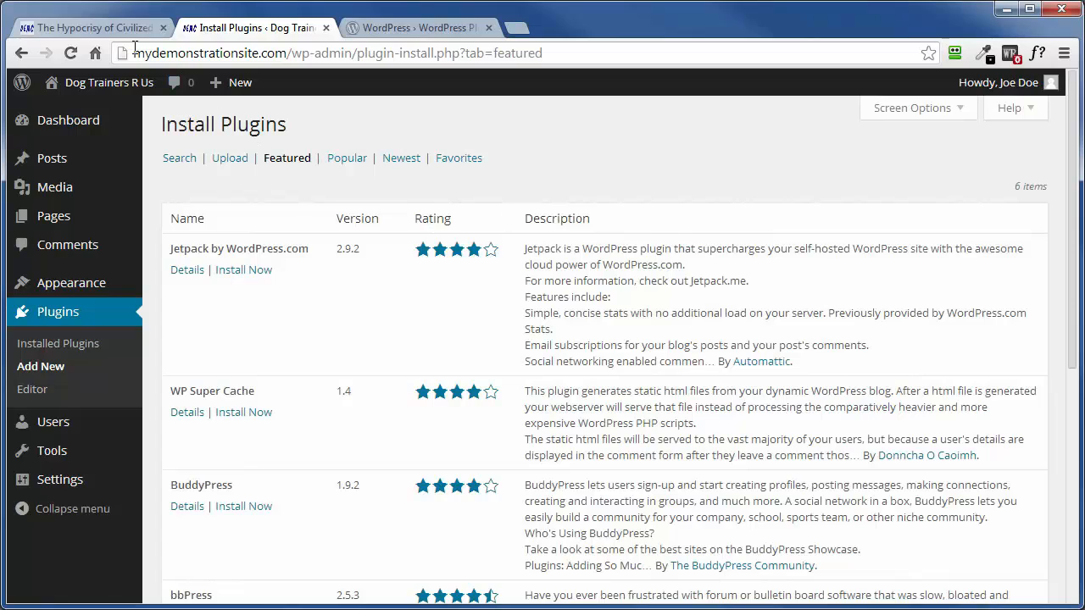
pyautogui.scroll(-5, 255, 365)
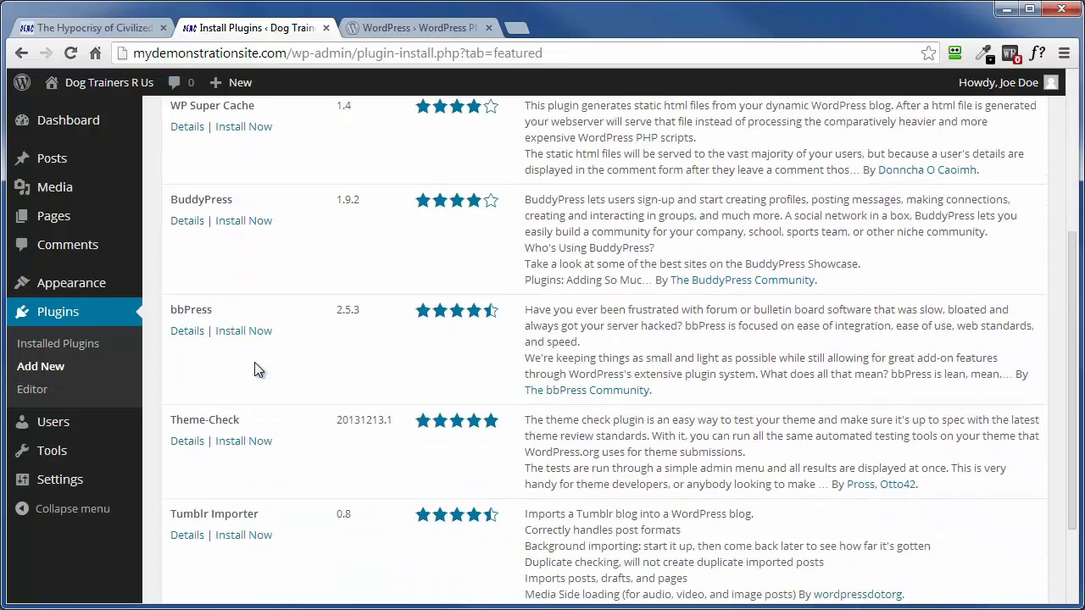
pyautogui.scroll(5, 258, 374)
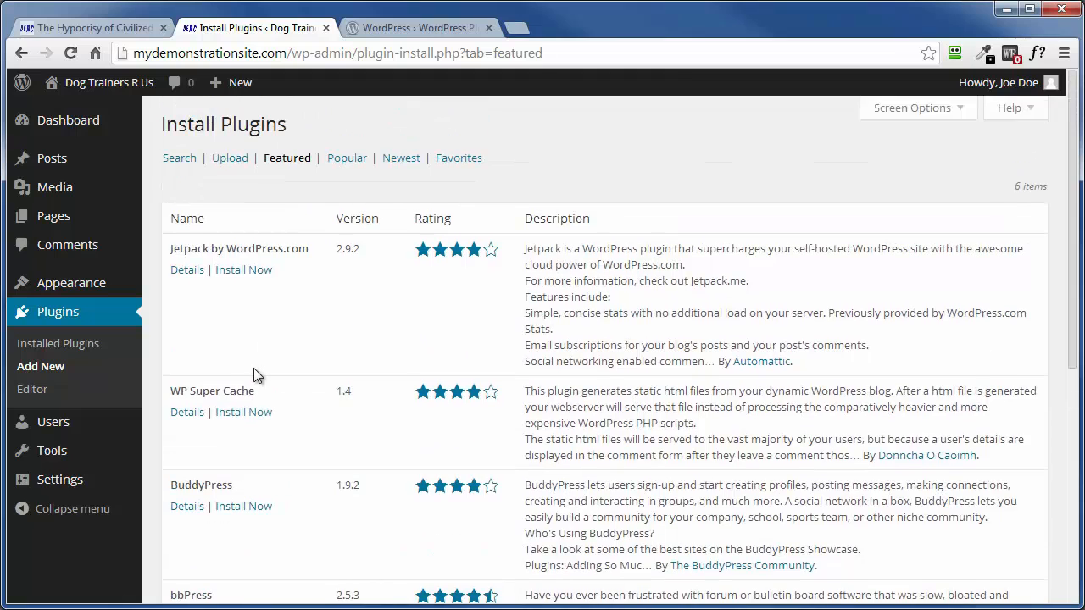
pyautogui.scroll(-5, 253, 368)
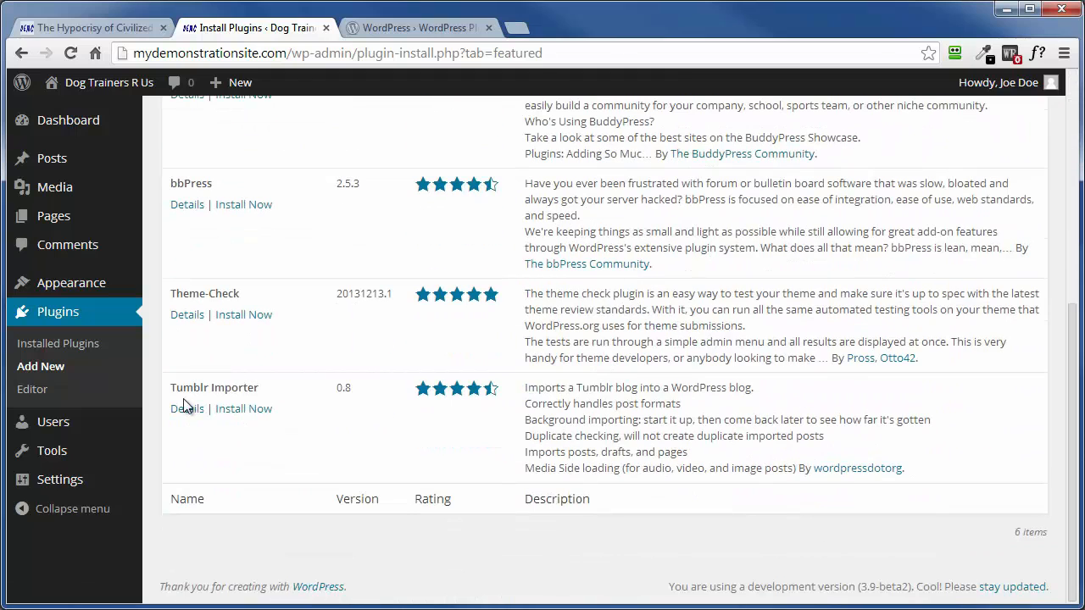
pyautogui.click(231, 413)
pyautogui.click(576, 159)
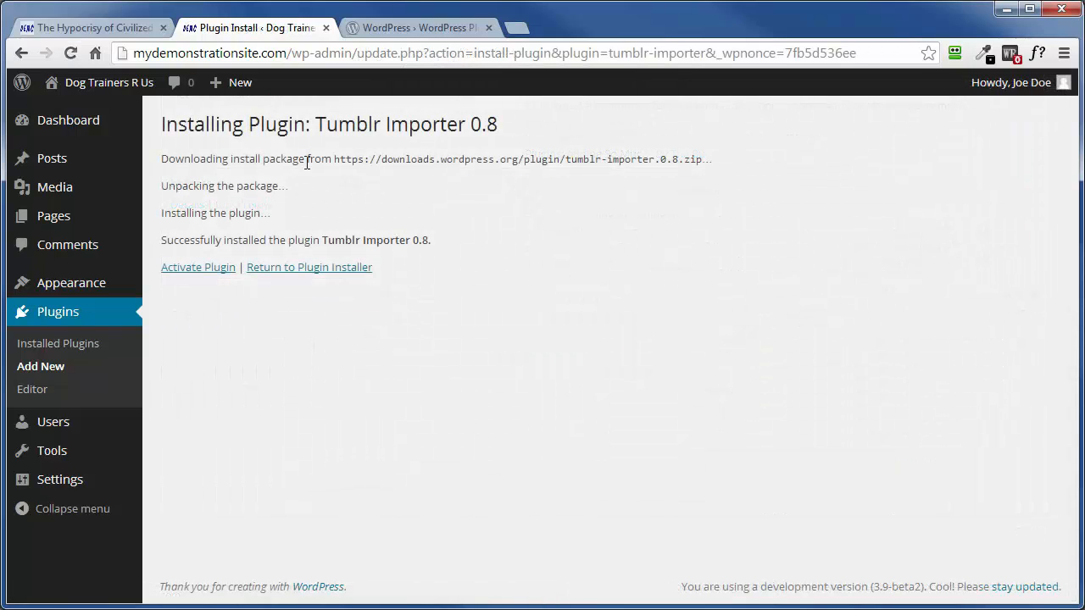
# Activate the newly installed Tumblr Importer plugin
pyautogui.click(201, 269)
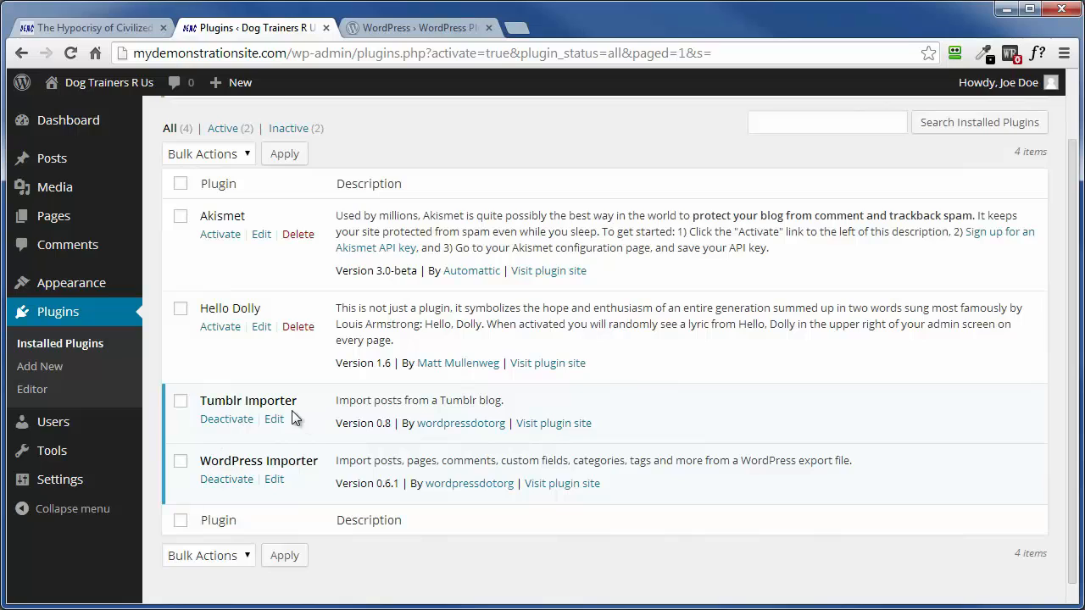
pyautogui.scroll(1, 287, 417)
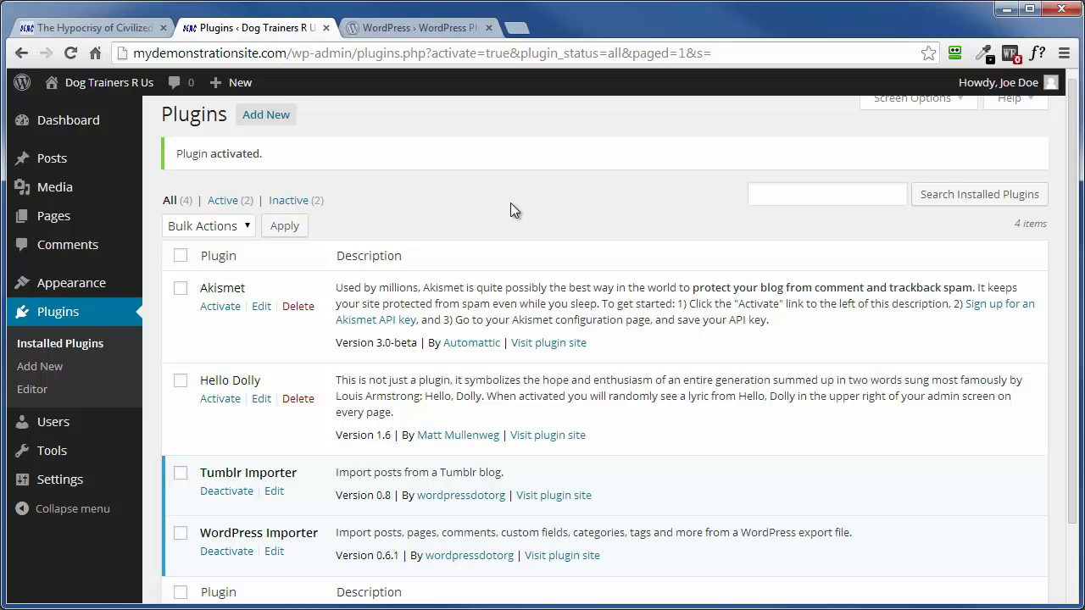
# Open the Contact Form 7 page in the WordPress.org plugin directory and save version 3.7.2 as a zip in the Working folder
pyautogui.click(399, 27)
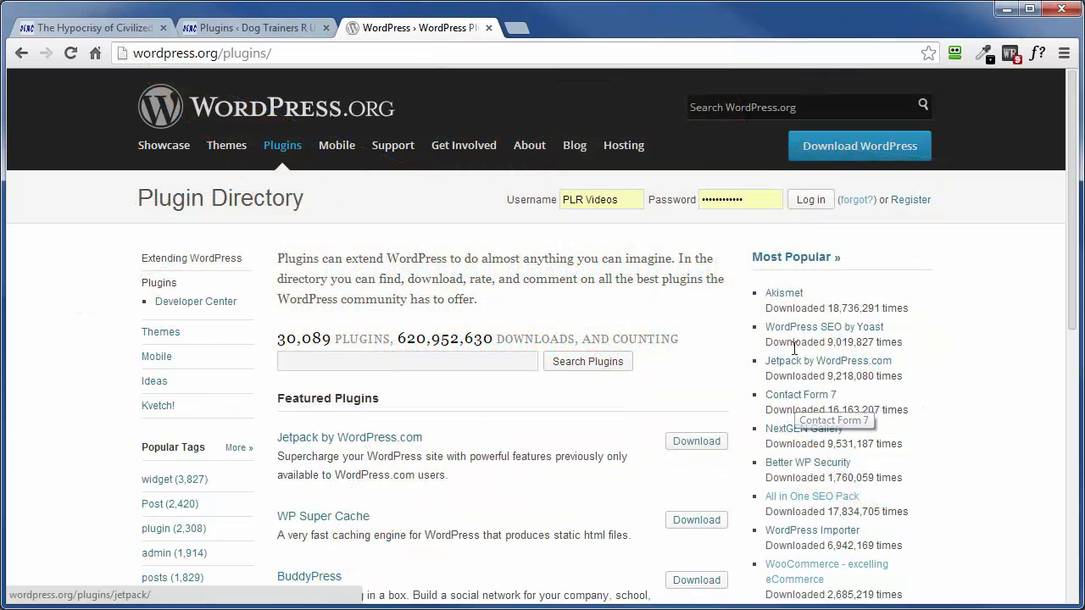
pyautogui.click(791, 398)
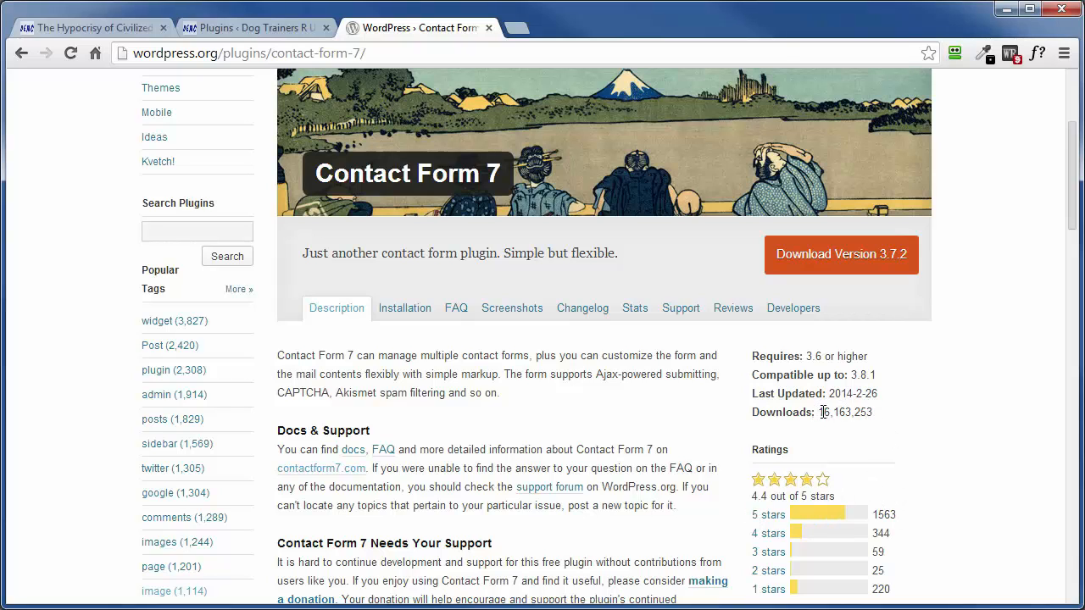
pyautogui.scroll(-2, 950, 428)
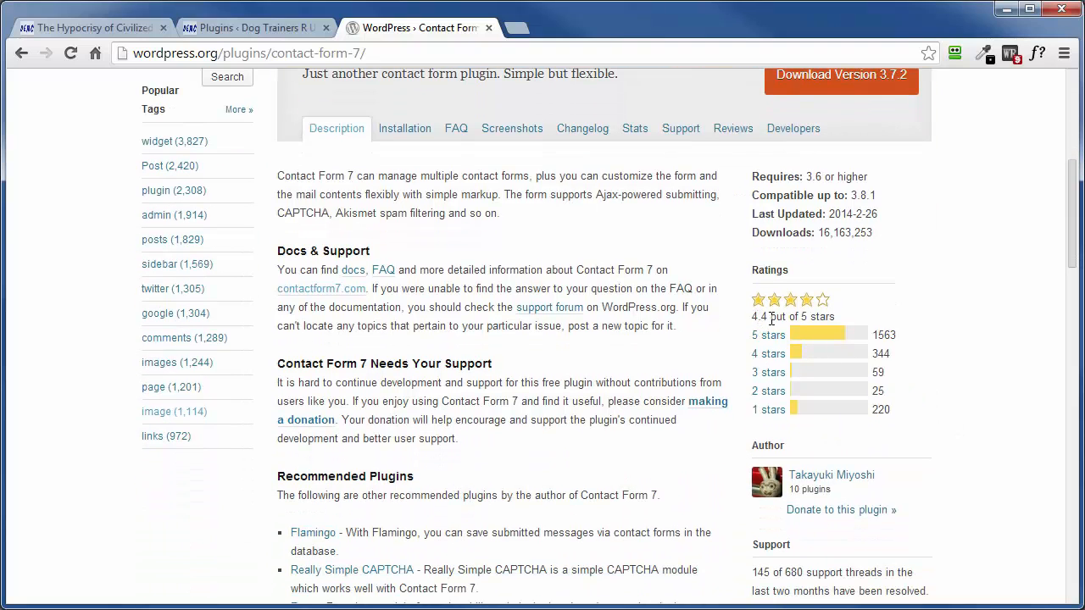
pyautogui.scroll(1, 958, 404)
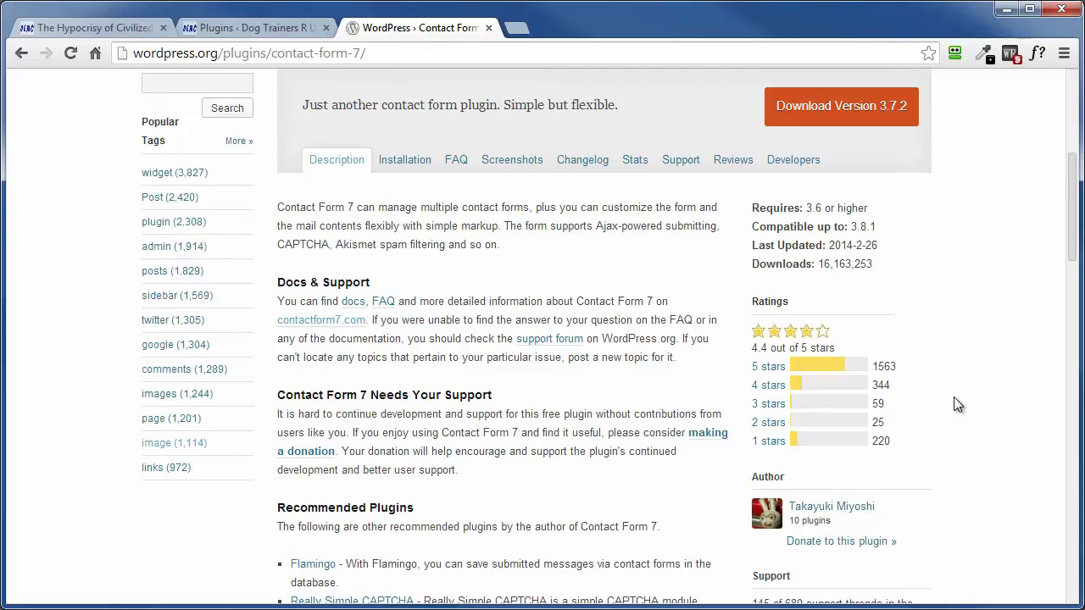
pyautogui.scroll(2, 954, 397)
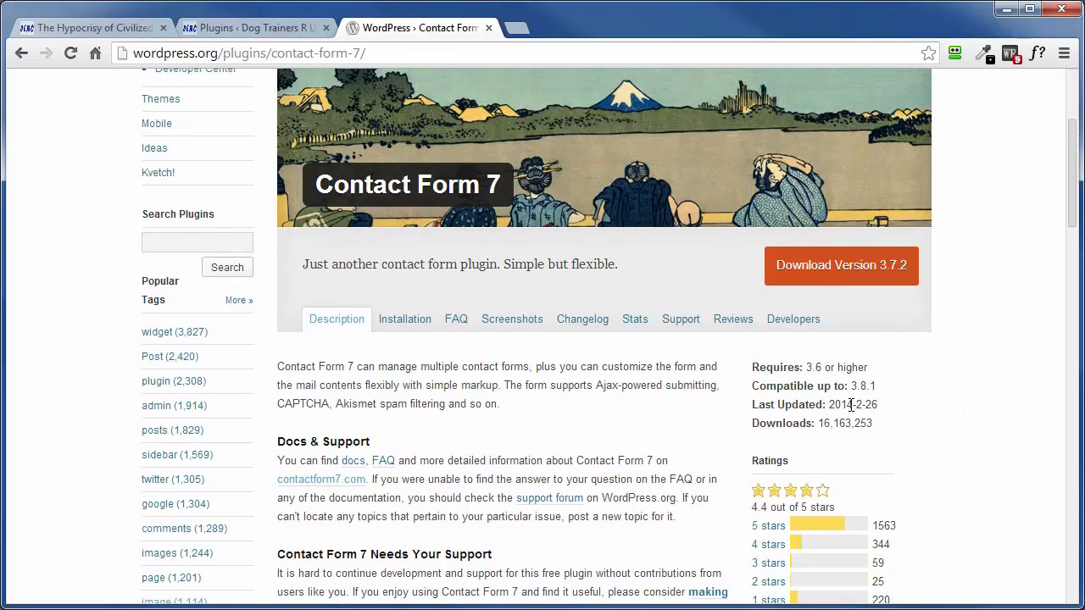
pyautogui.click(842, 270)
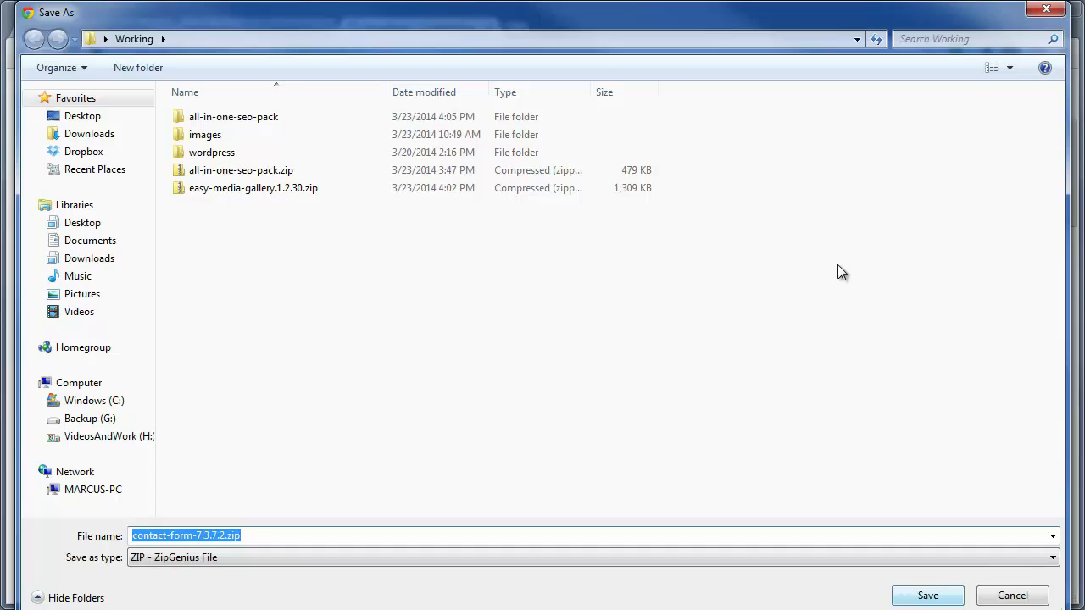
pyautogui.press('Return')
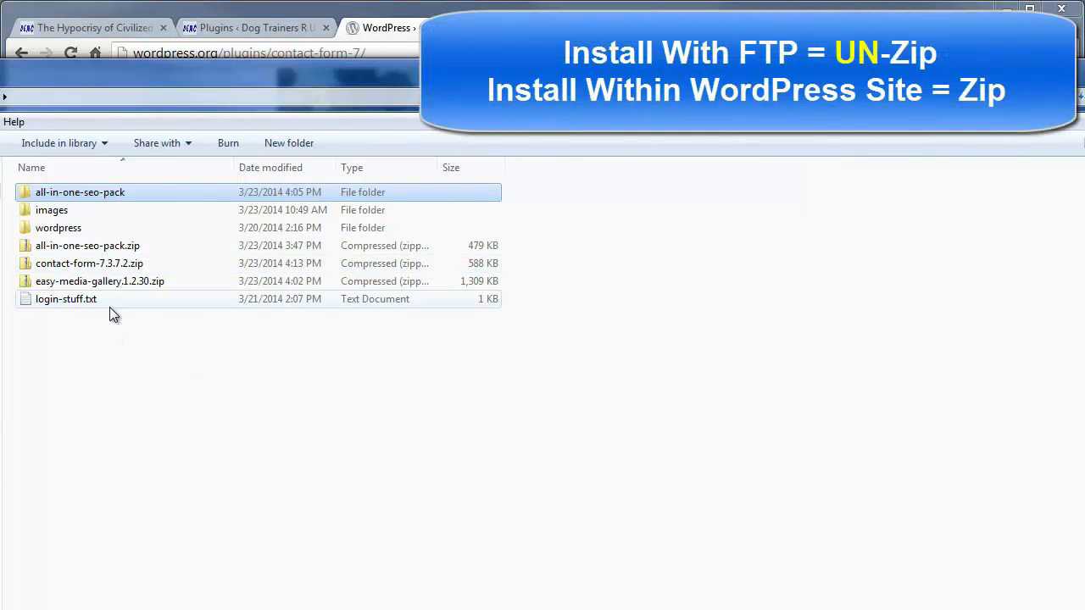
# Extract contact-form-7-3.7.2.zip here with 7-Zip and check the contents of the extracted contact-form-7 folder
pyautogui.rightClick(63, 266)
pyautogui.moveTo(72, 437)
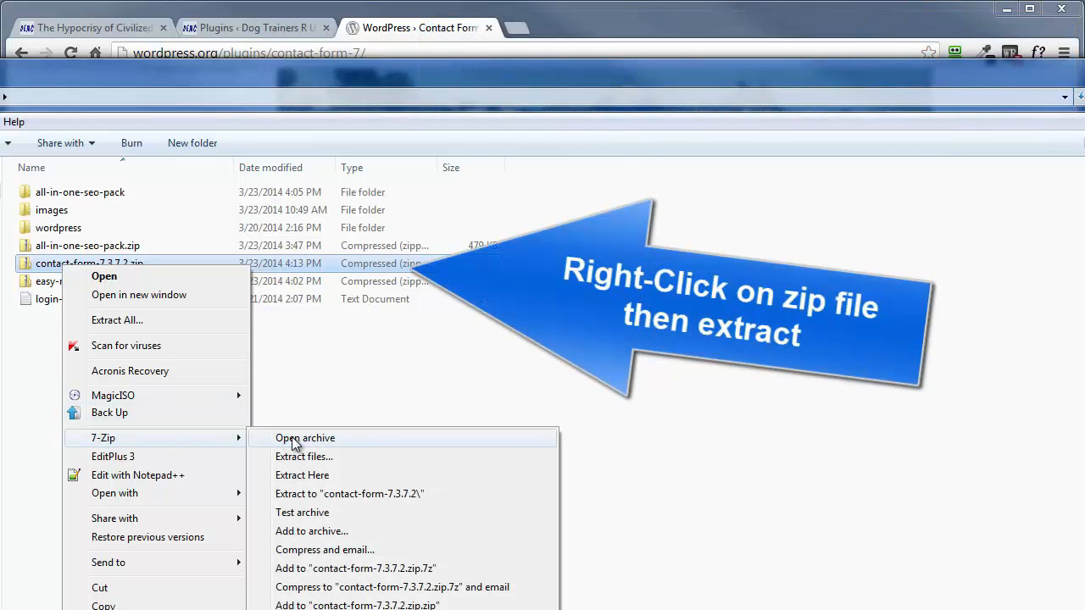
pyautogui.click(299, 477)
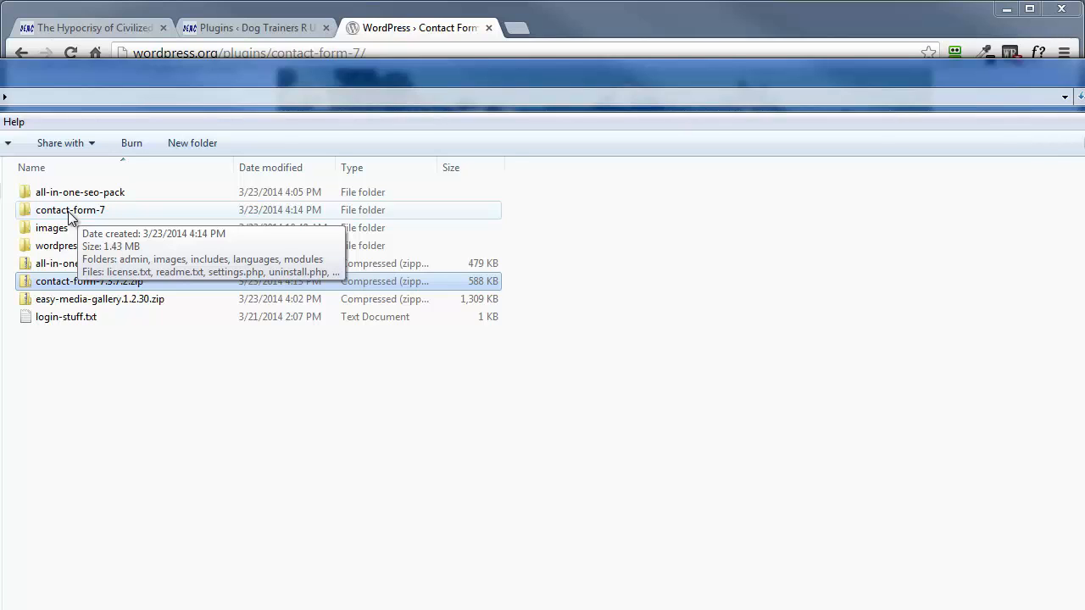
pyautogui.doubleClick(69, 211)
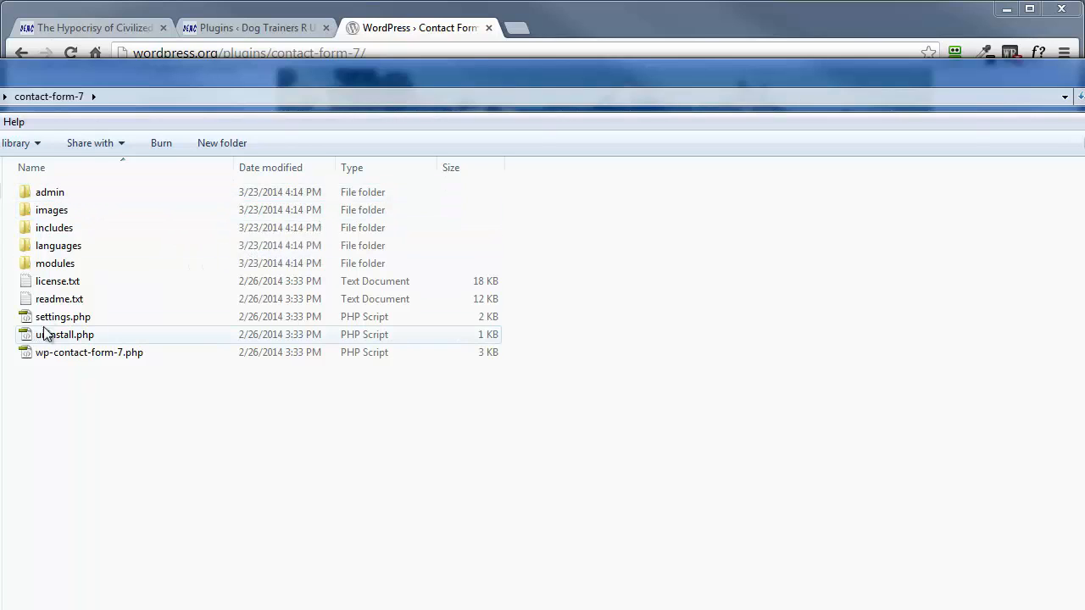
pyautogui.hotkey('alt', 'Left')
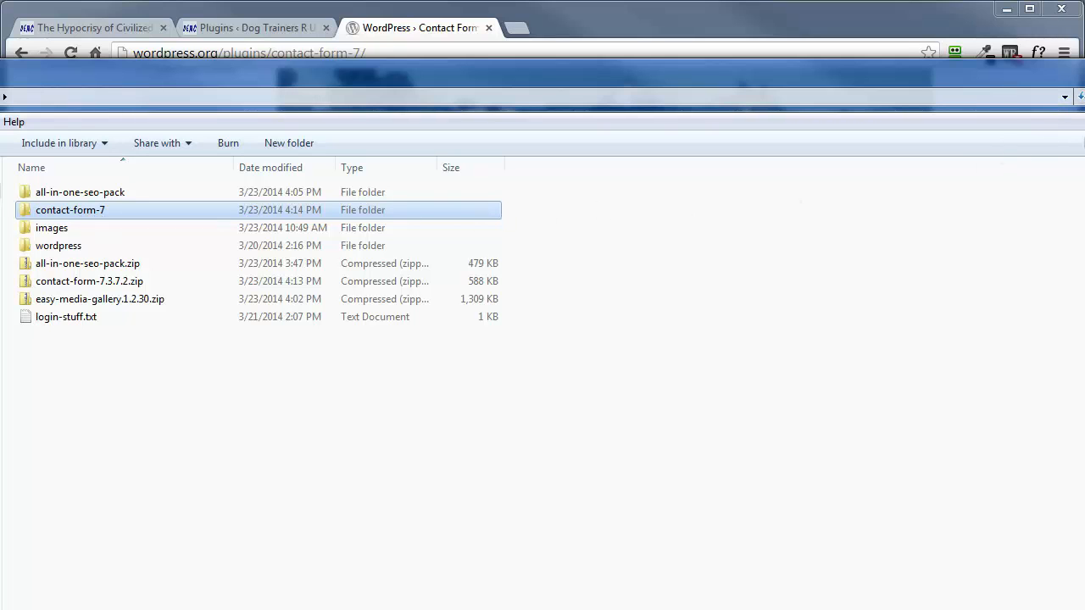
pyautogui.click(1084, 66)
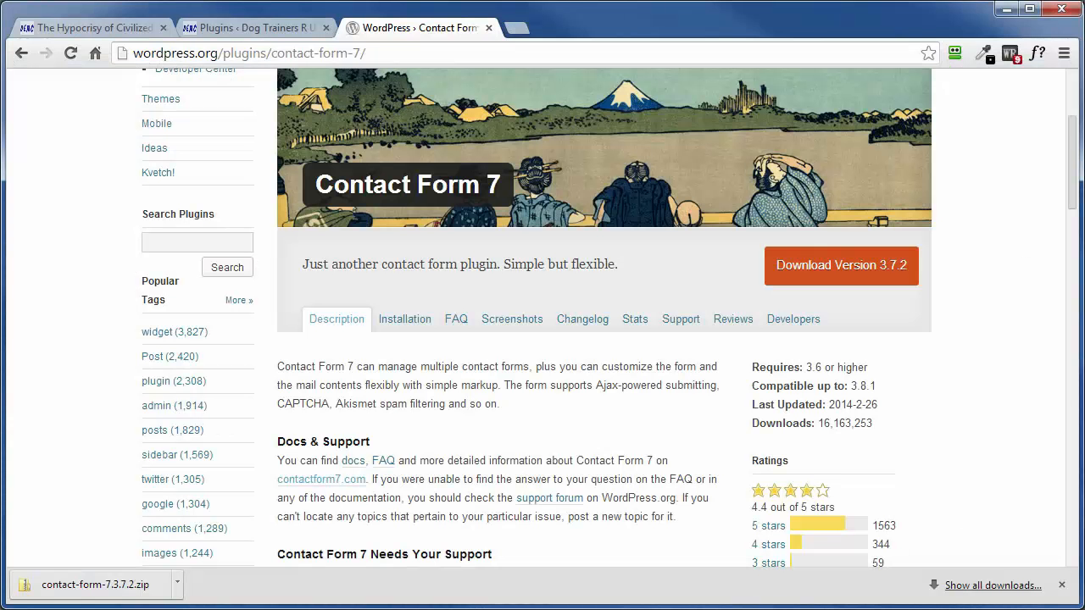
# Switch to FileZilla and upload the local contact-form-7 folder to the remote /wp-content/plugins directory
pyautogui.click(509, 609)
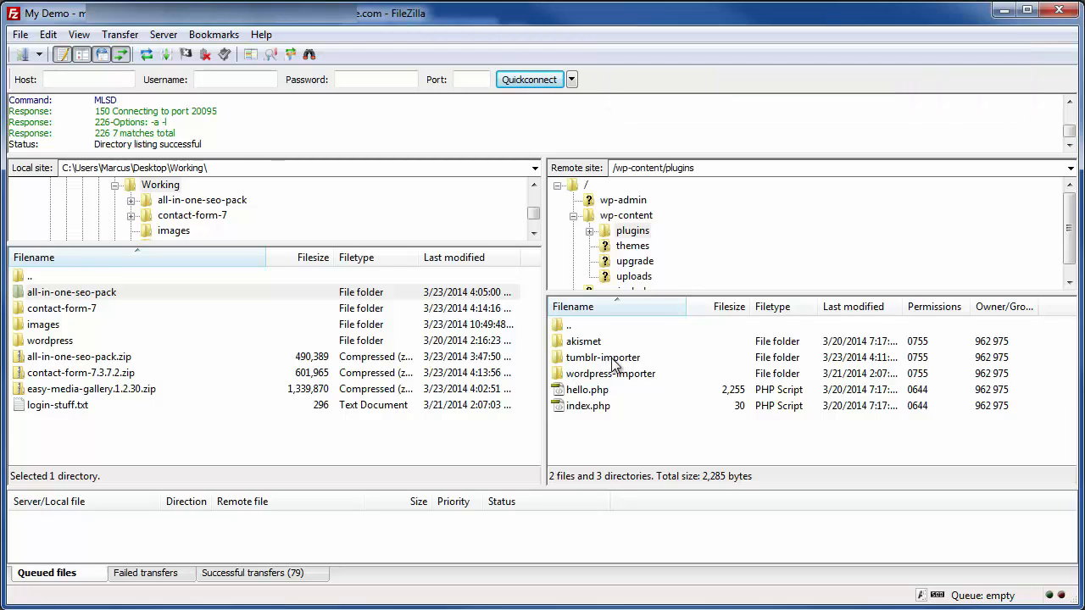
pyautogui.click(31, 311)
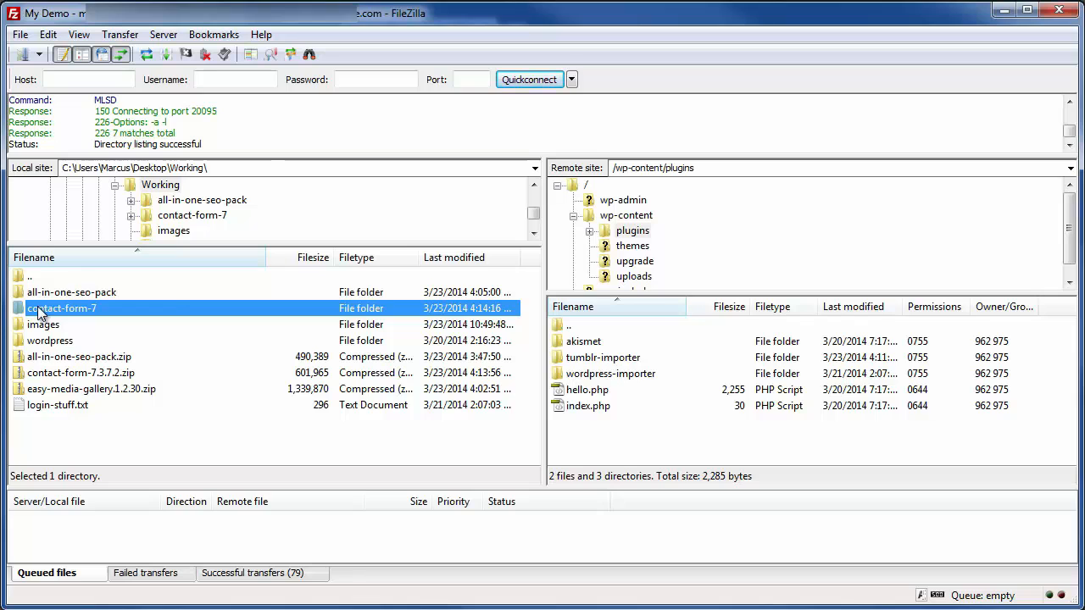
pyautogui.rightClick(40, 310)
pyautogui.click(78, 319)
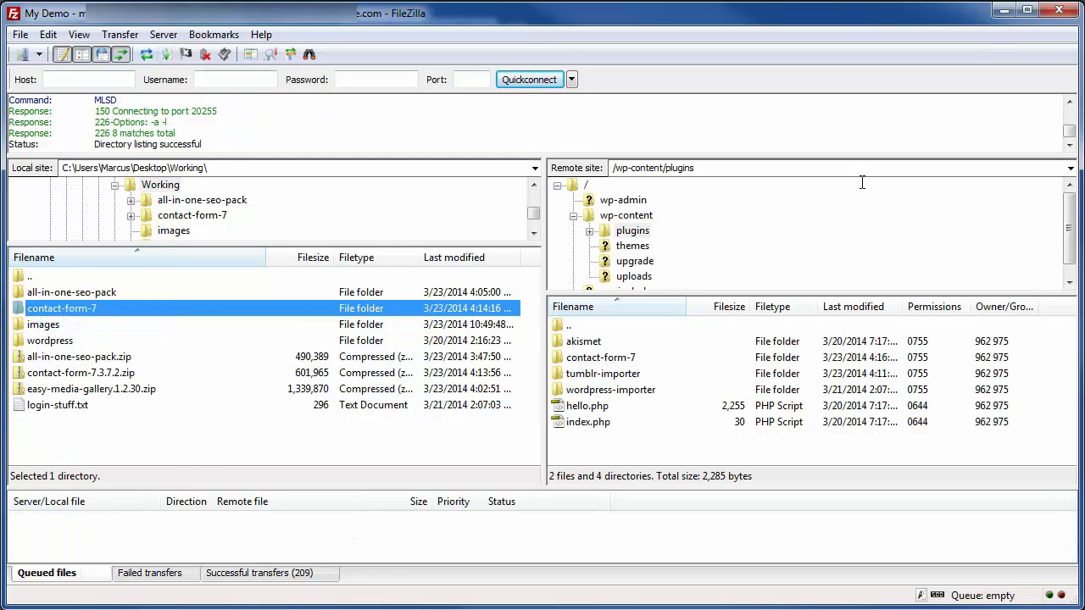
pyautogui.click(1001, 12)
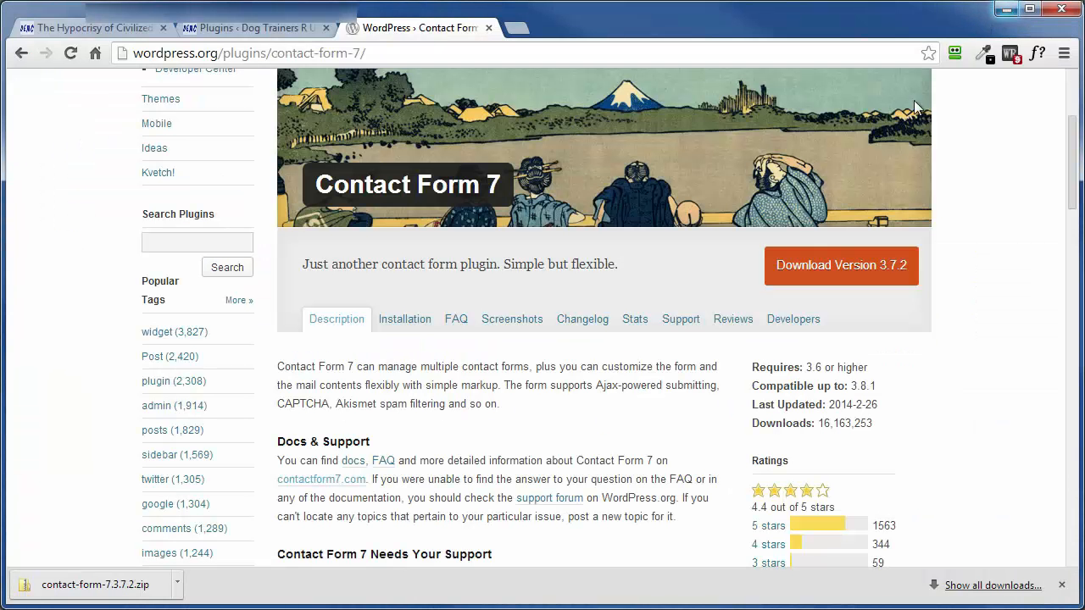
# Return to the site's plugin list and activate Contact Form 7
pyautogui.click(247, 25)
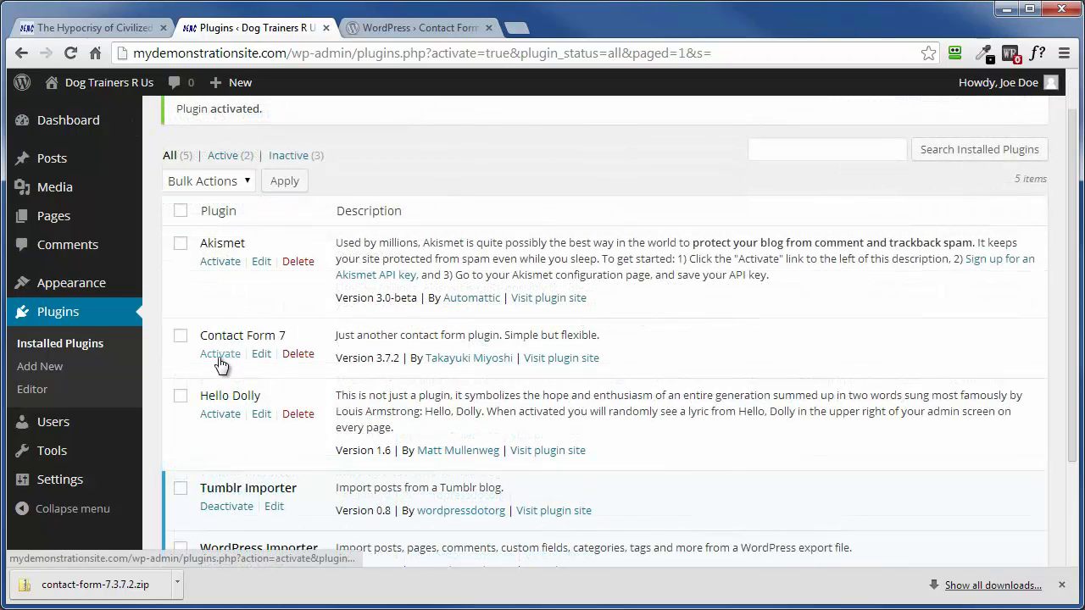
pyautogui.click(219, 355)
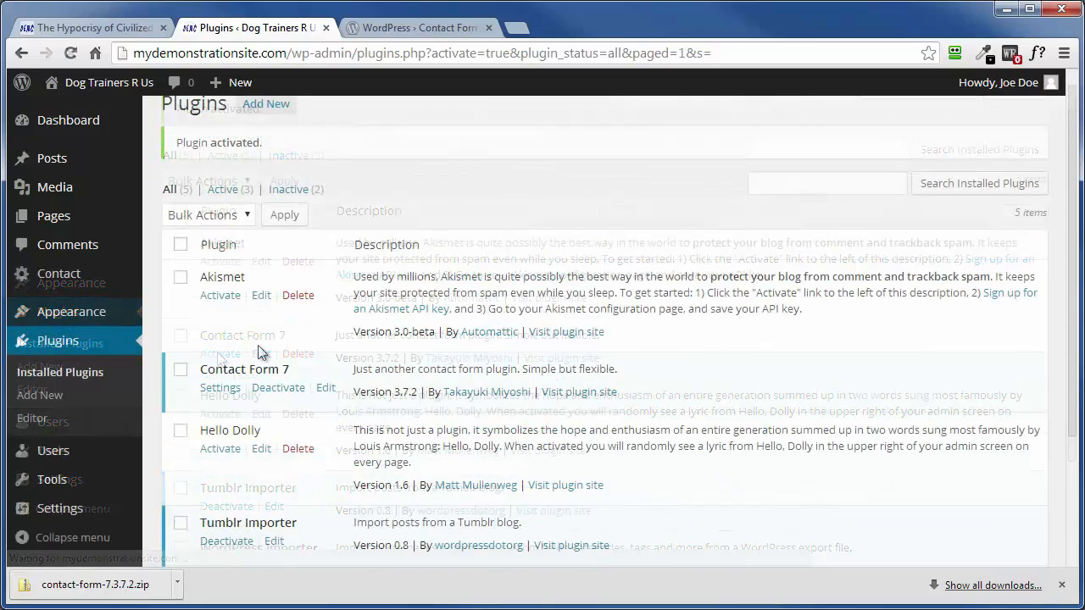
pyautogui.scroll(-3, 257, 345)
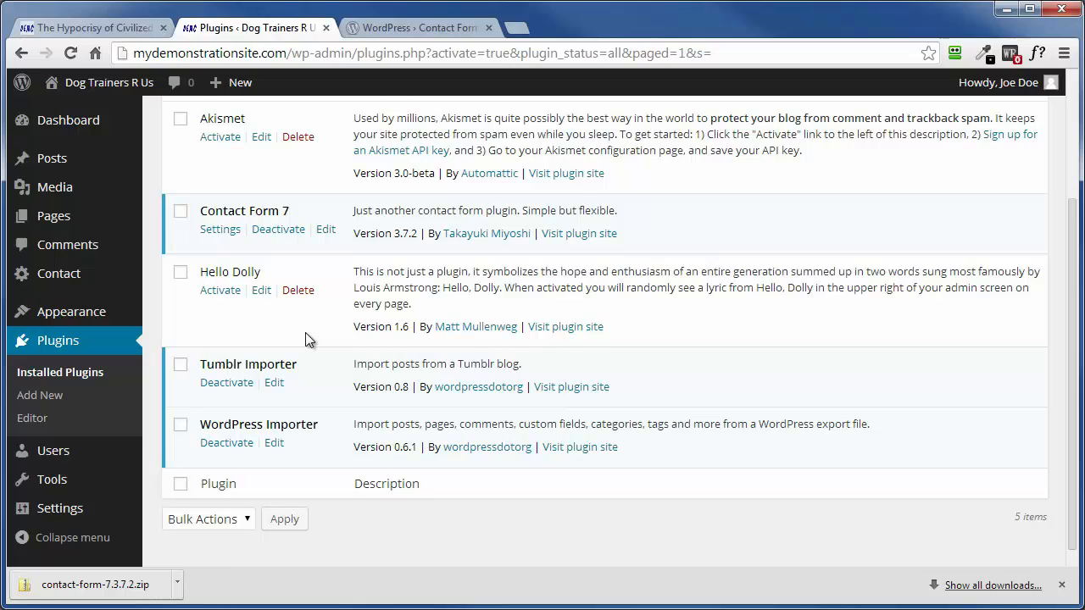
pyautogui.scroll(1, 306, 333)
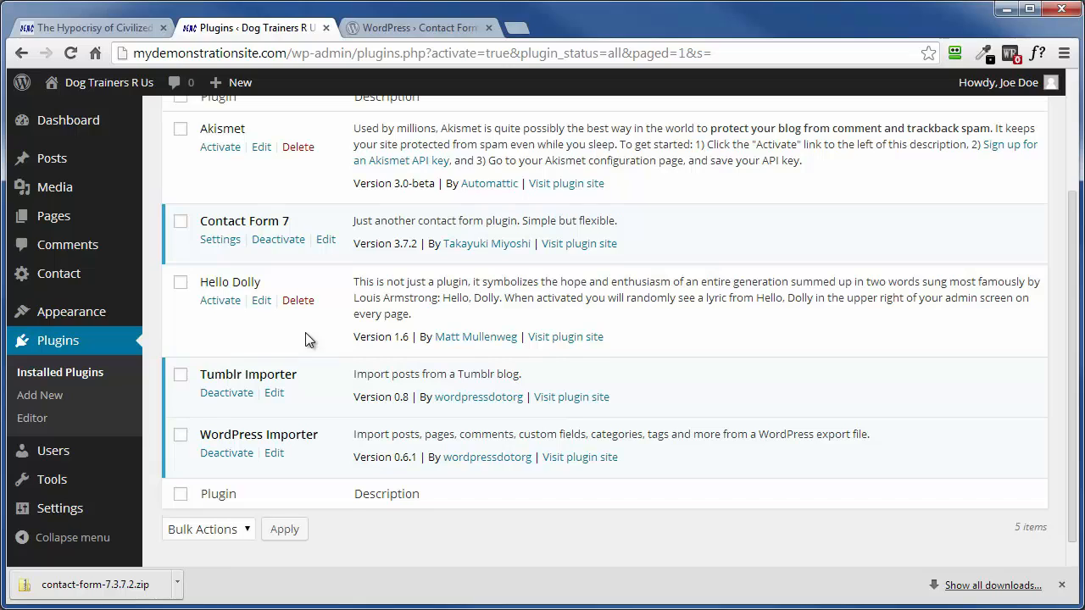
# Select Contact Form 7 and Tumblr Importer and deactivate both with the Deactivate bulk action
pyautogui.click(181, 378)
pyautogui.click(180, 222)
pyautogui.scroll(2, 361, 378)
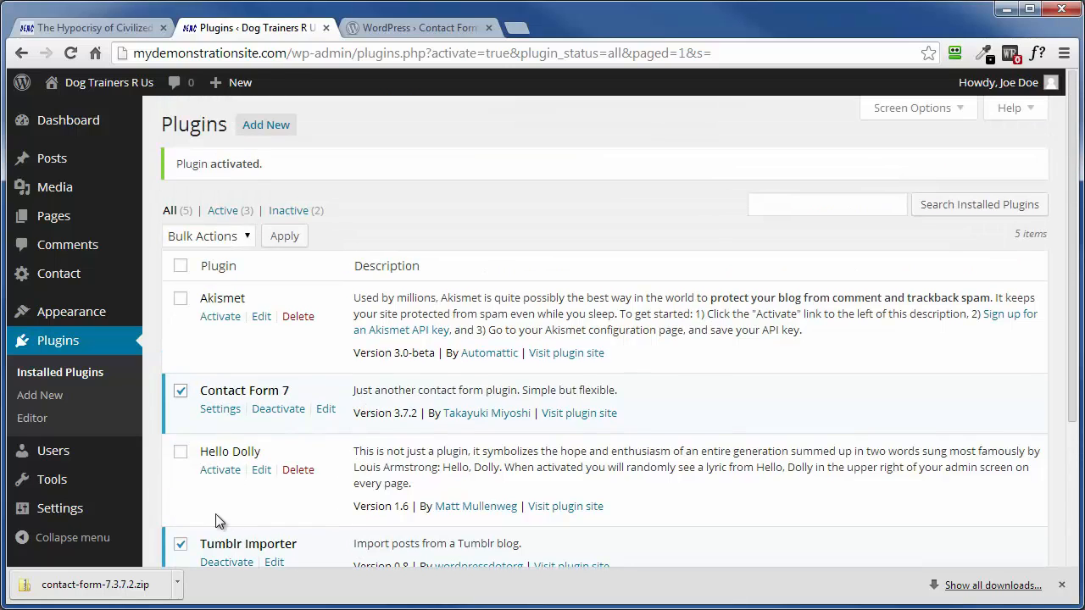
pyautogui.click(245, 238)
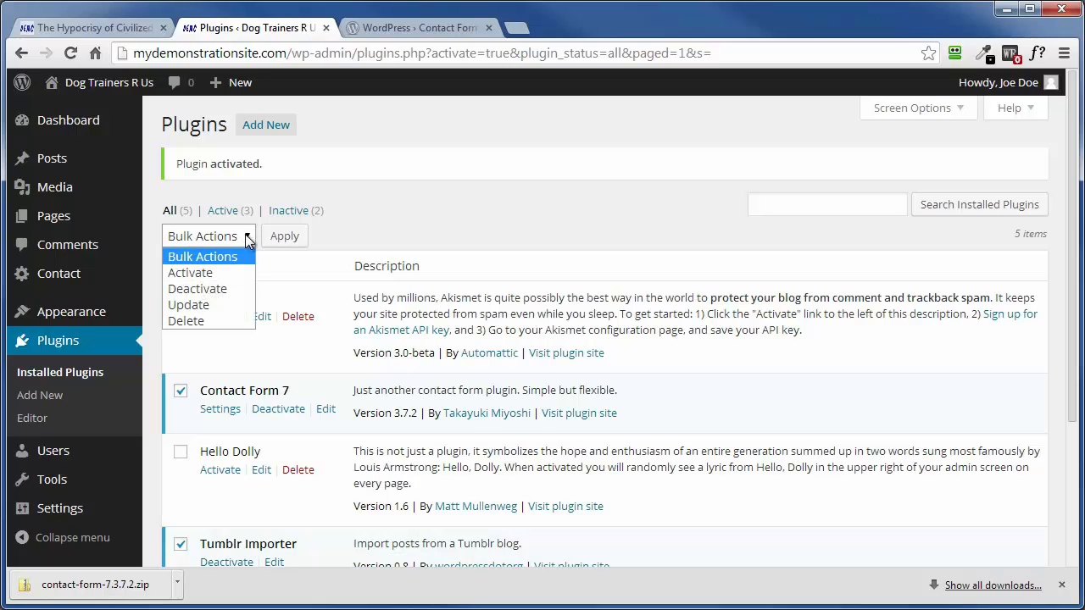
pyautogui.click(209, 296)
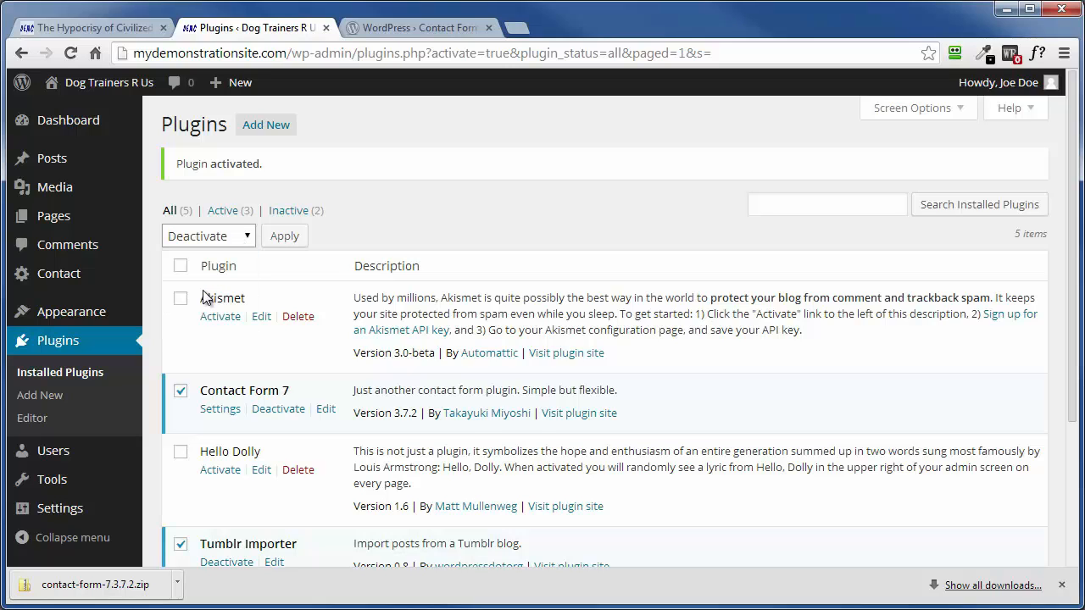
pyautogui.click(286, 237)
pyautogui.scroll(-2, 443, 237)
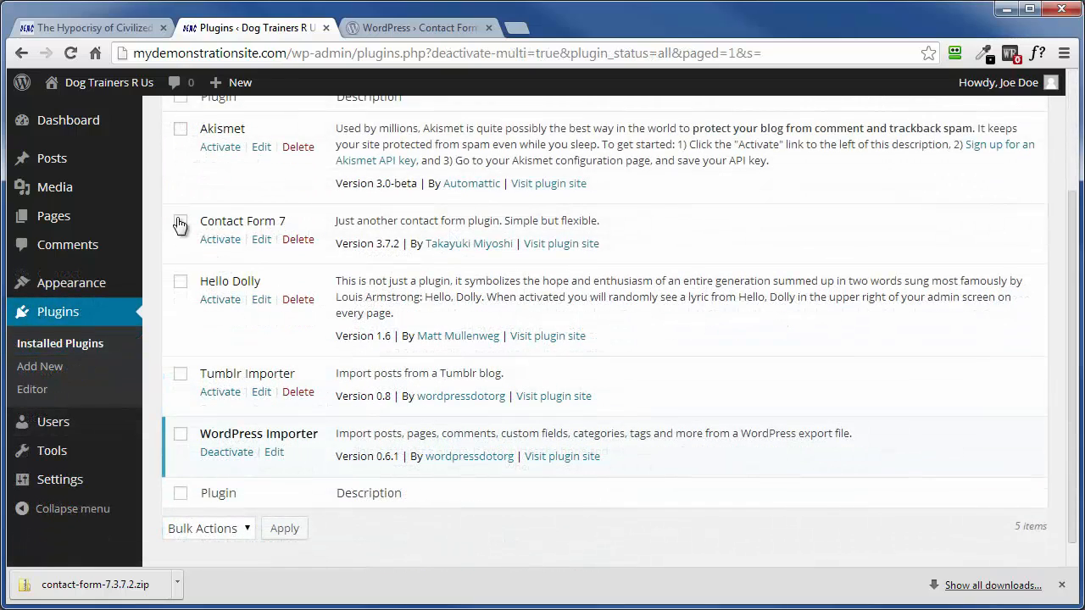
# Select Contact Form 7, Hello Dolly and Tumblr Importer, apply the Delete bulk action, and confirm deleting their files and data
pyautogui.click(180, 223)
pyautogui.click(180, 284)
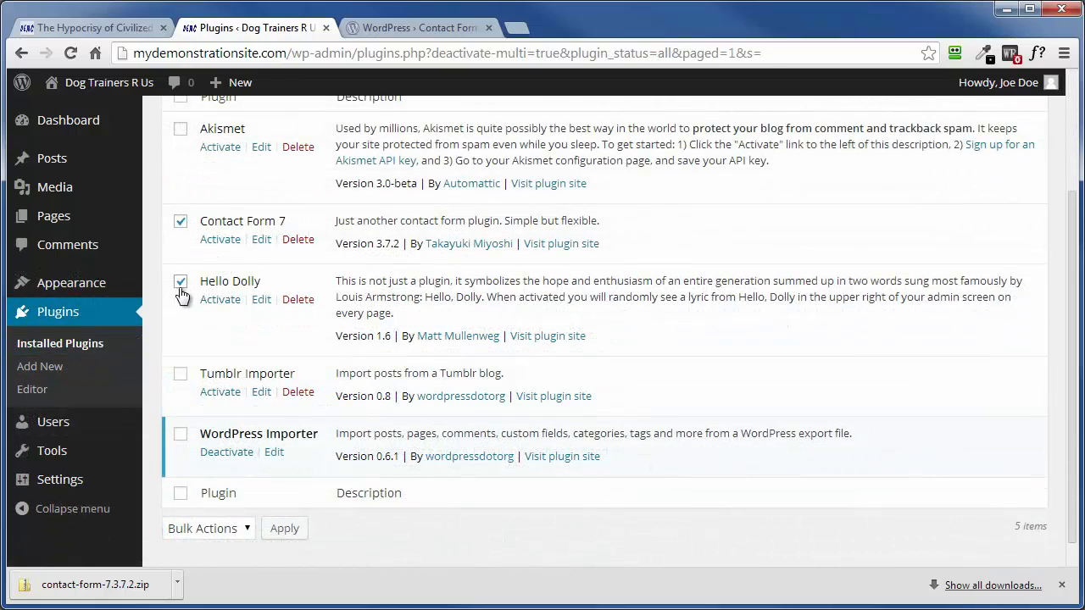
pyautogui.click(181, 375)
pyautogui.scroll(2, 338, 341)
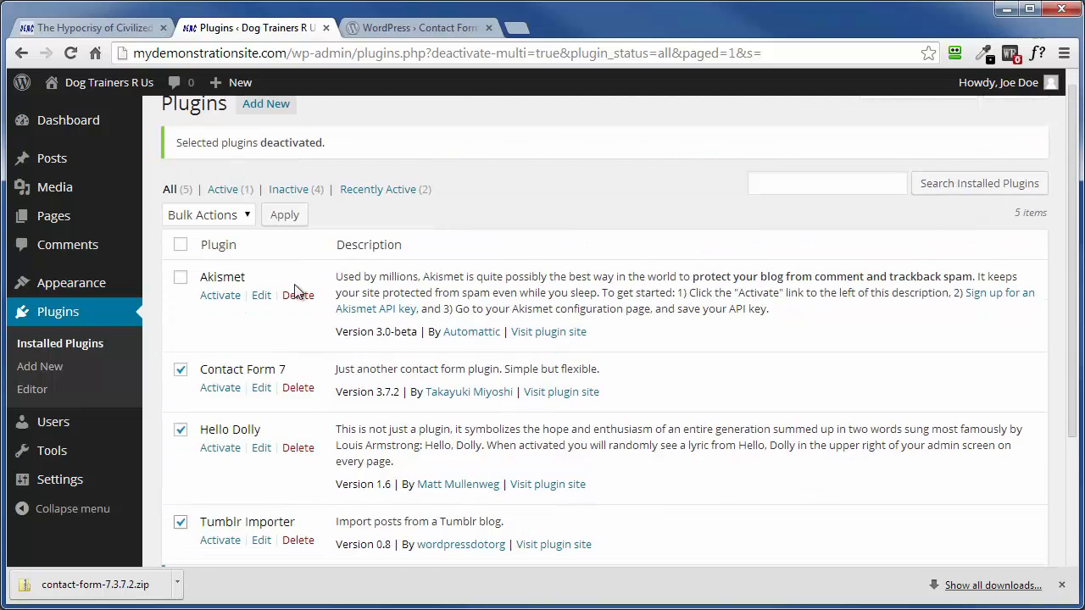
pyautogui.click(237, 212)
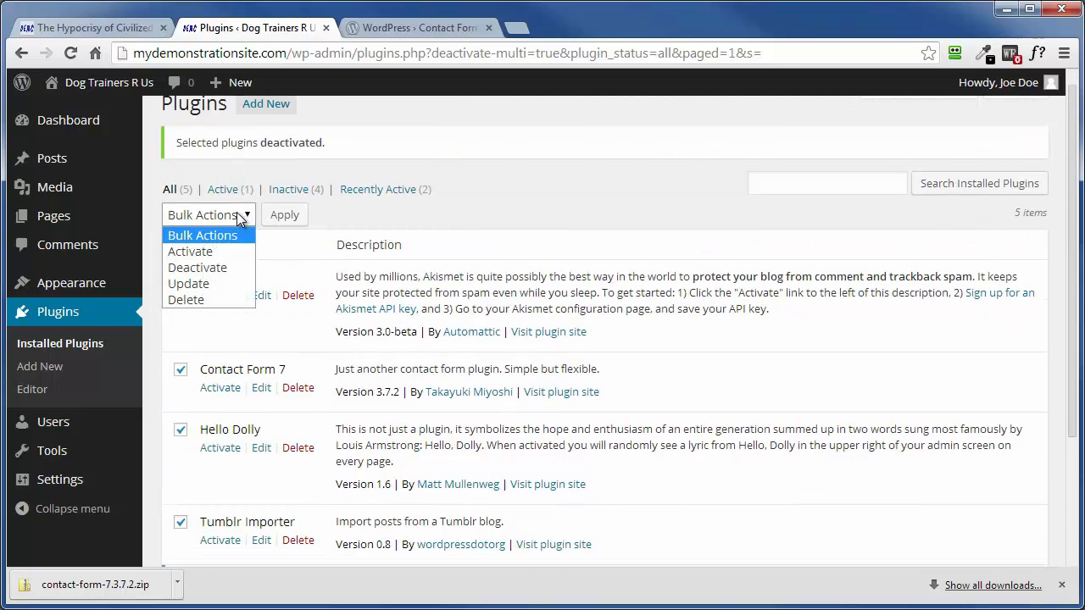
pyautogui.click(202, 300)
pyautogui.click(282, 218)
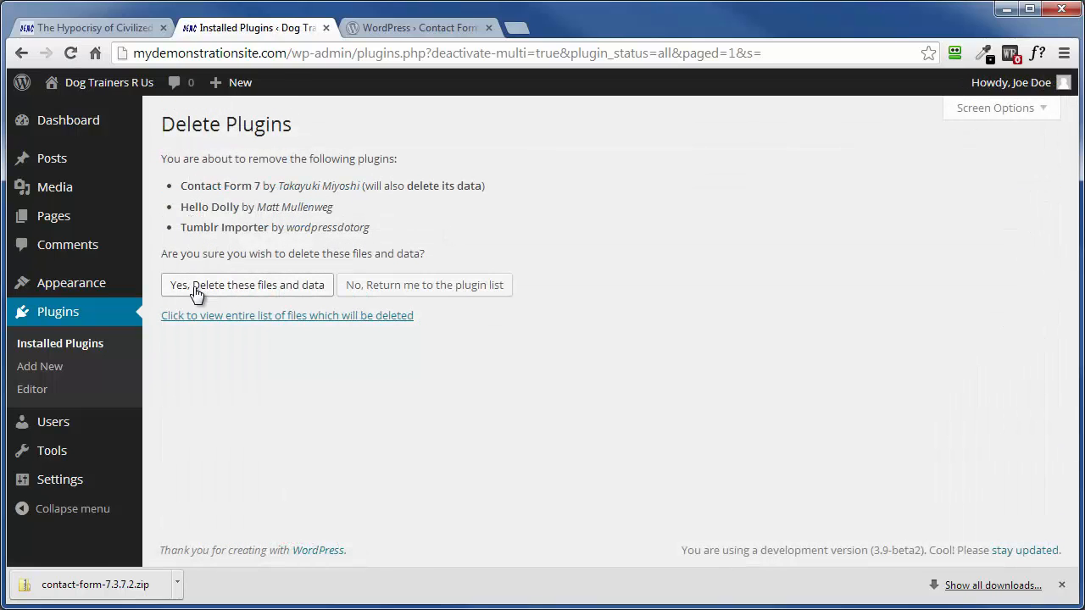
pyautogui.click(199, 288)
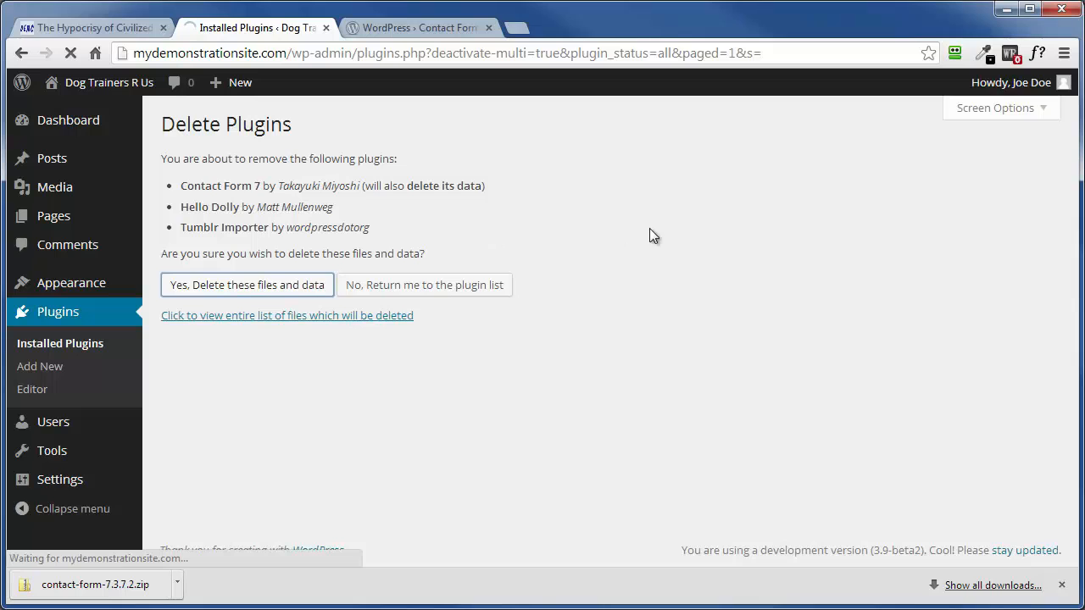